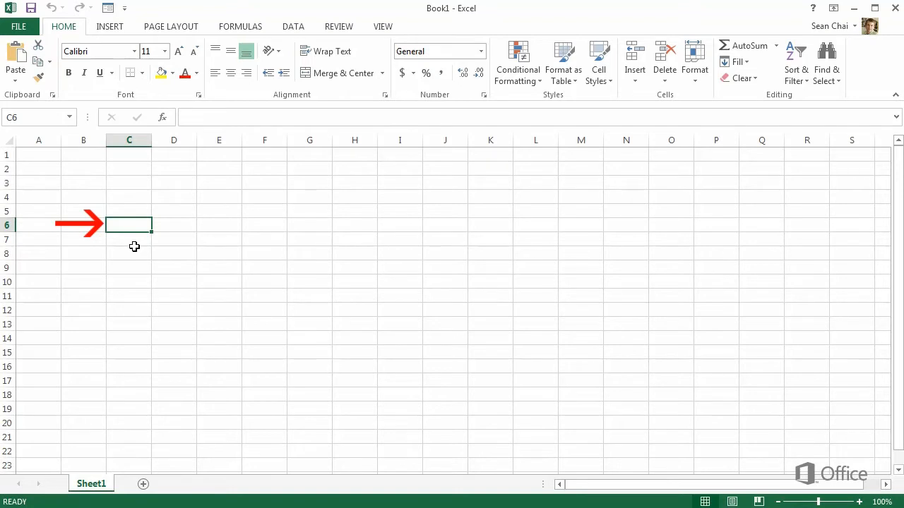
# Enter the work item "Paint walls" in cell C6.
pyautogui.write('Some text')
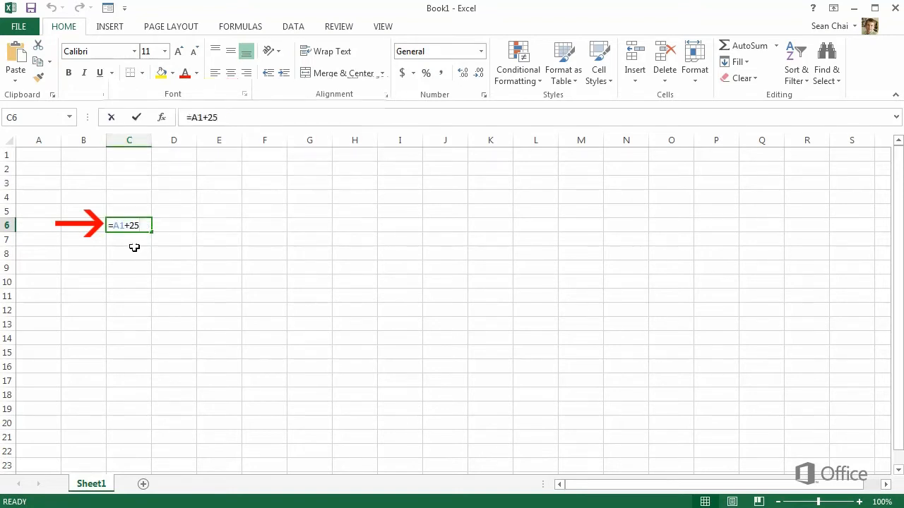
pyautogui.press('Escape')
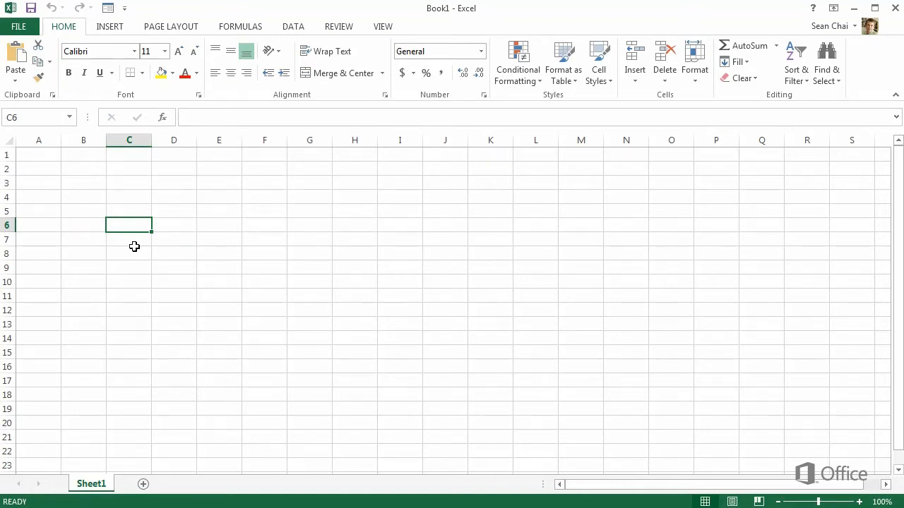
pyautogui.write('Paint walls')
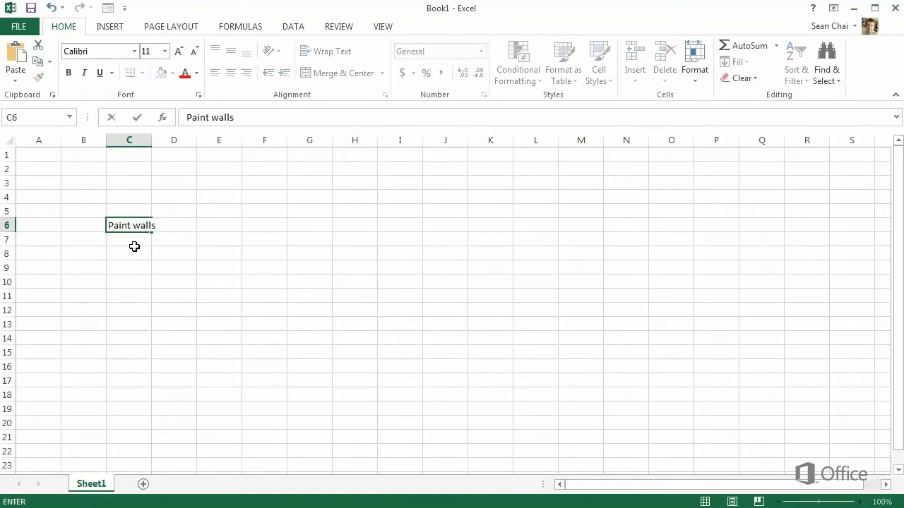
pyautogui.press('Return')
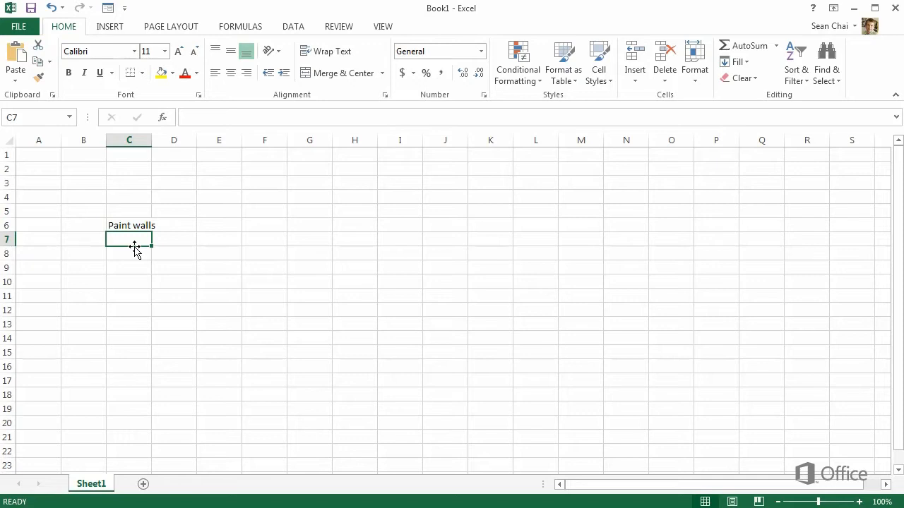
# List the remaining work items in C7:C15, from "Add mural back wall" to "Fix neon sign", and widen column C to fit them.
pyautogui.click(118, 226)
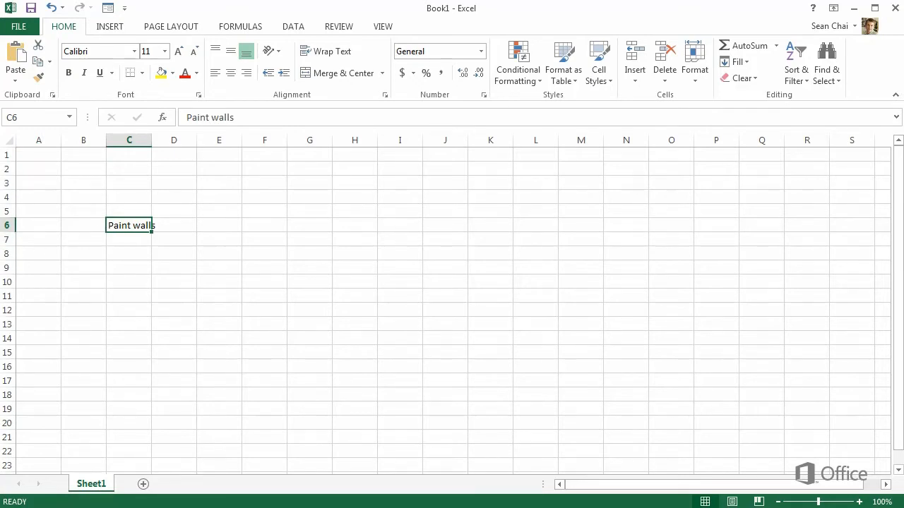
pyautogui.press('Return')
pyautogui.write('Add mural back wall')
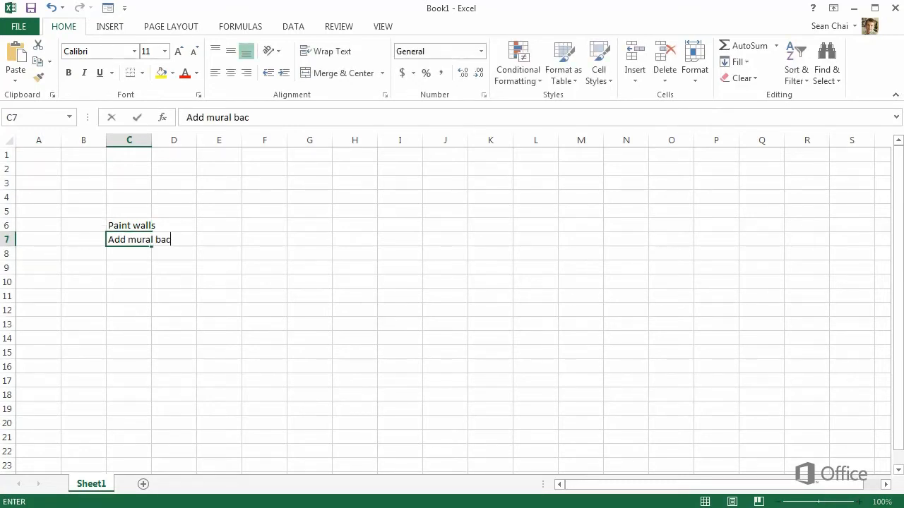
pyautogui.press('Return')
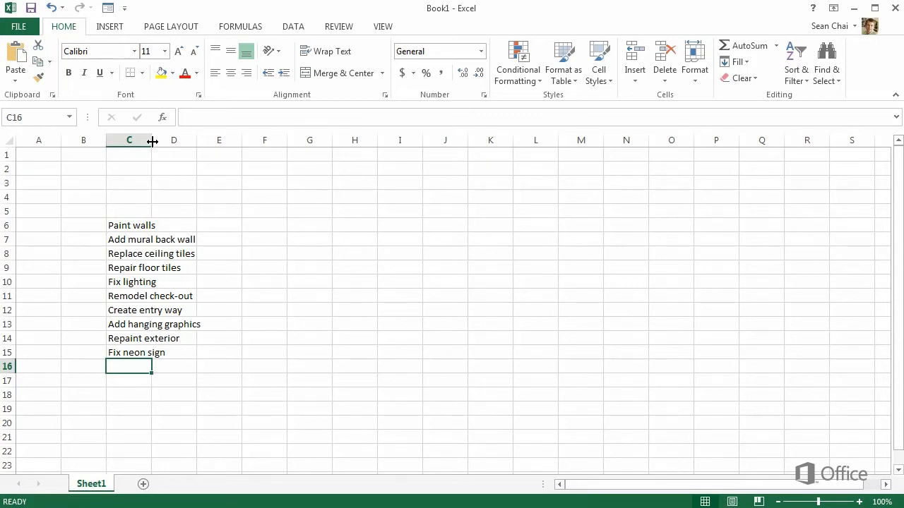
pyautogui.moveTo(152, 142); pyautogui.dragTo(224, 148)
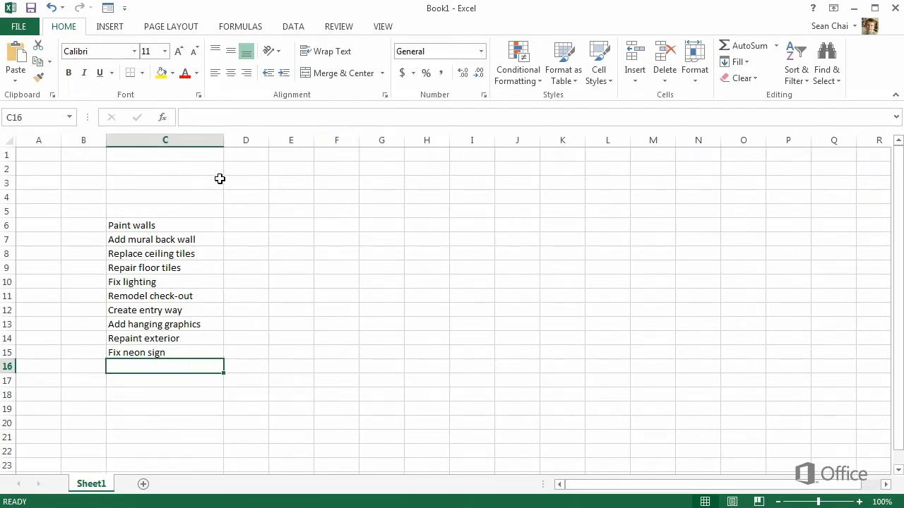
# Enter the costs 4545, 10000, 2000, 500, 500, 4000, 500, 250, 3000 and 1200 in D6:D15 beside the work items.
pyautogui.click(242, 223)
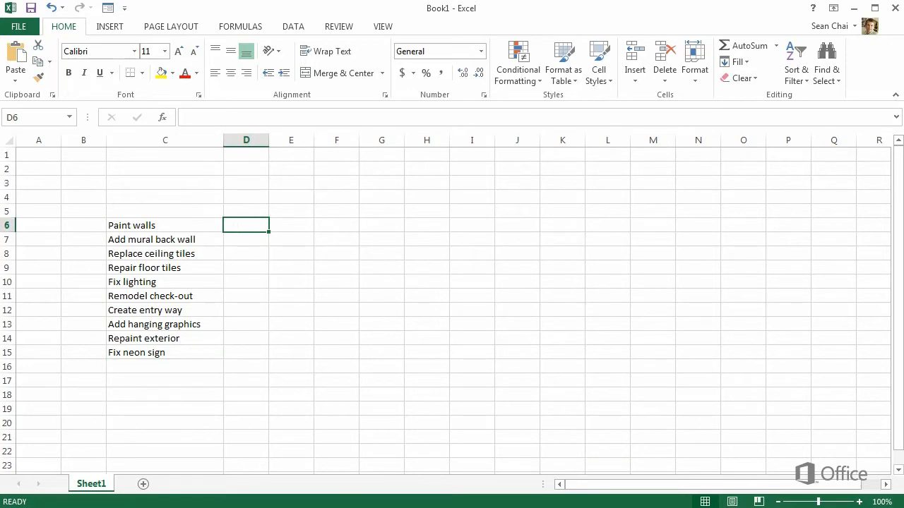
pyautogui.write('4545.00')
pyautogui.press('Return')
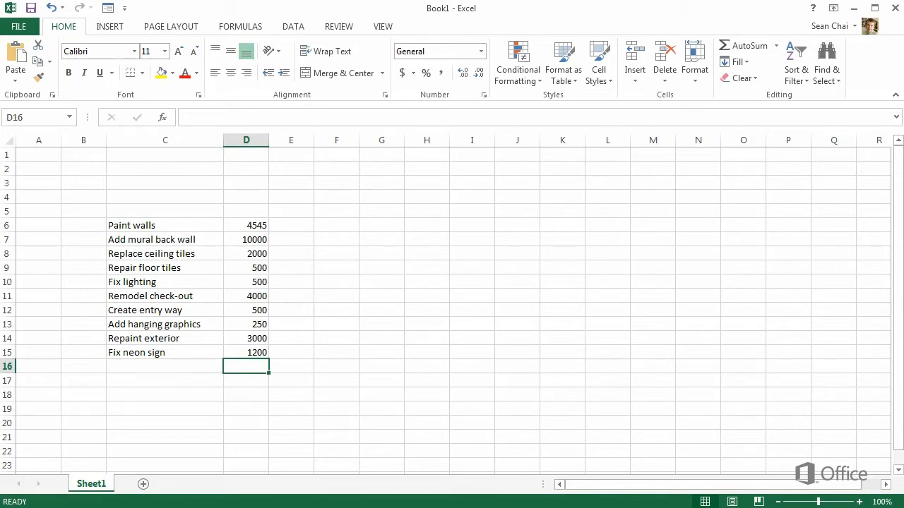
# Apply the dollar Accounting number format to the costs in D6:D15.
pyautogui.click(240, 228)
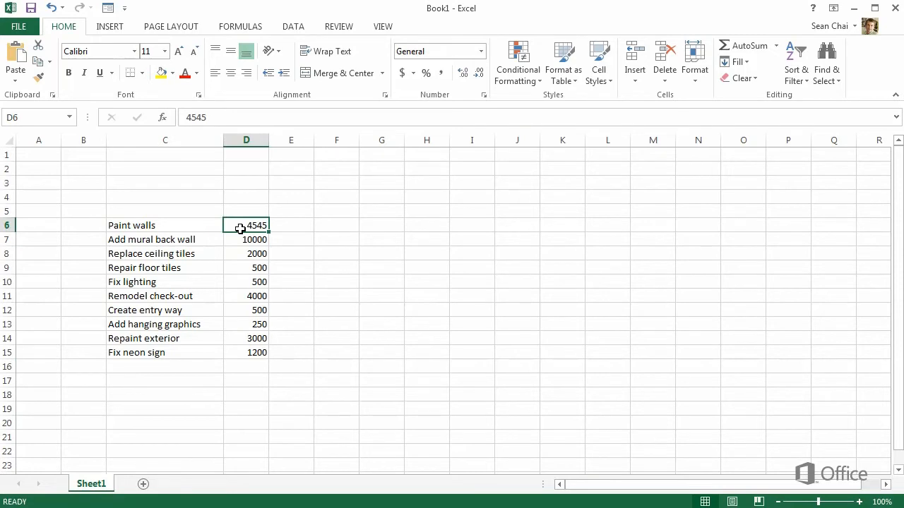
pyautogui.moveTo(240, 228); pyautogui.dragTo(247, 353)
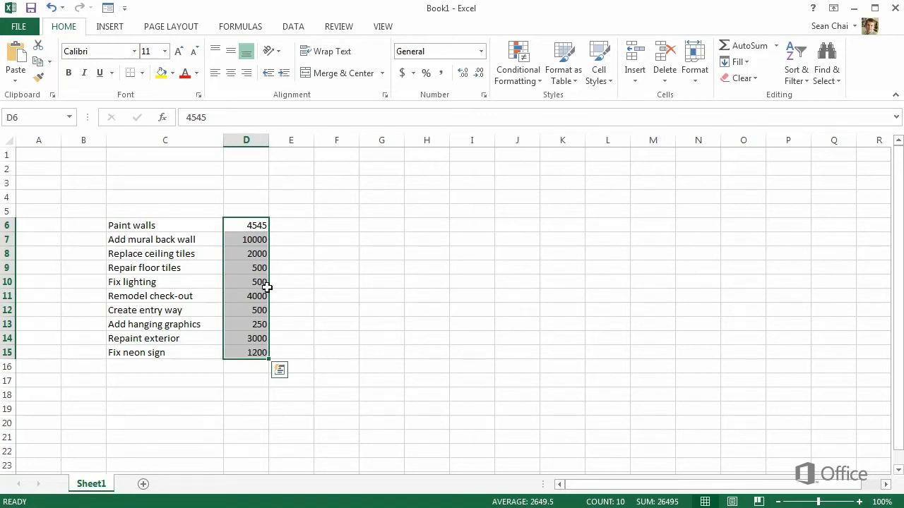
pyautogui.rightClick(245, 227)
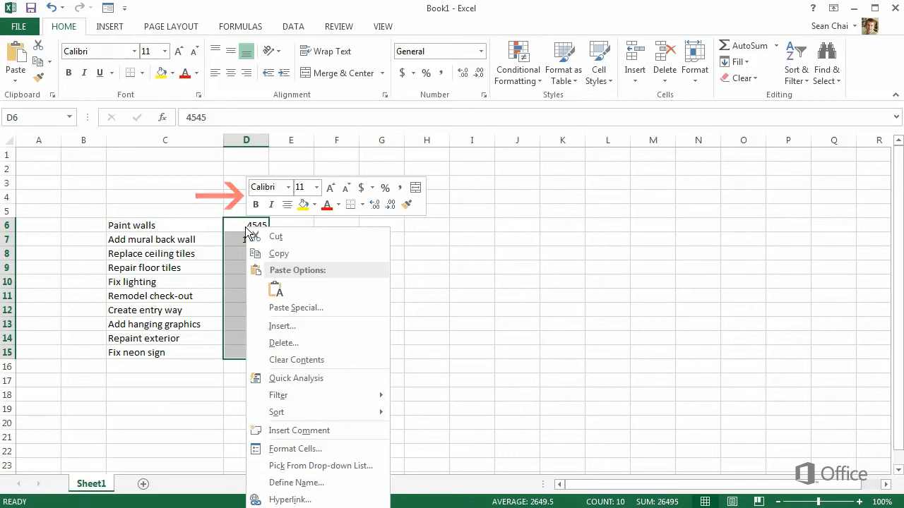
pyautogui.click(361, 188)
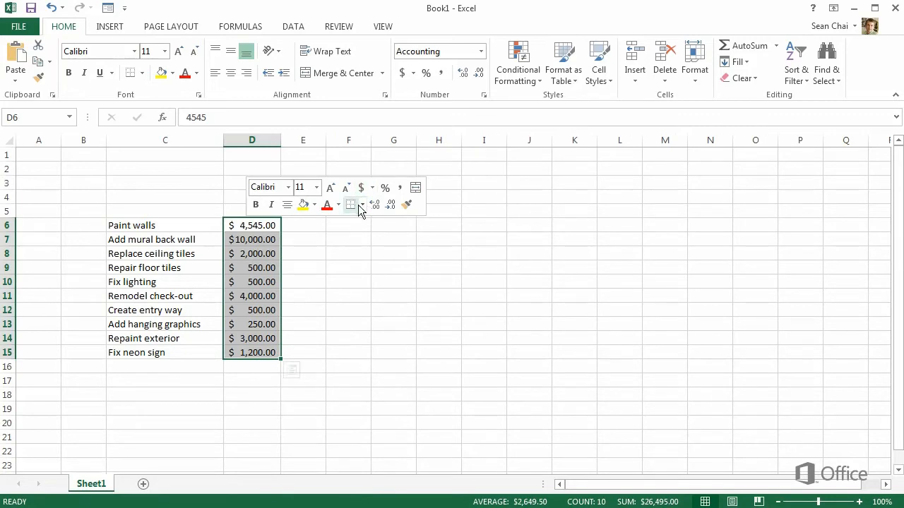
pyautogui.click(316, 271)
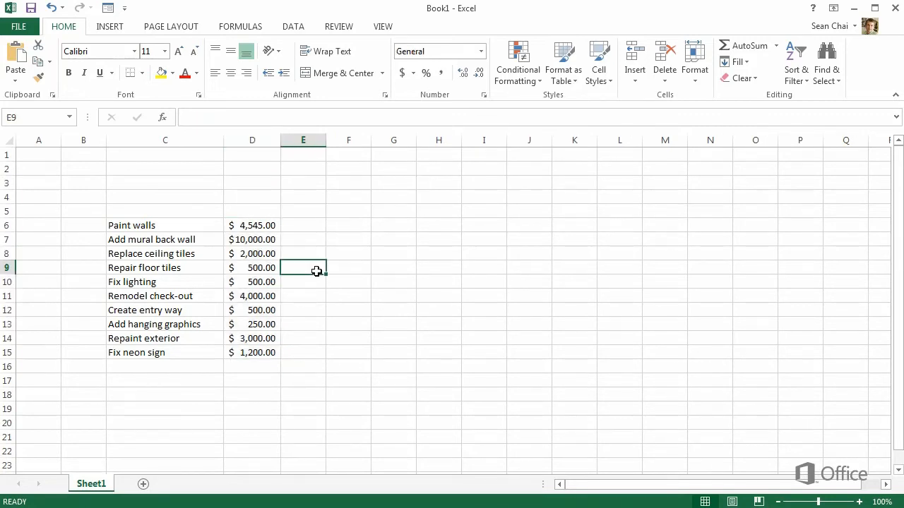
# Add the column headings "Work item" in C5 and "Estimated cost" in D5.
pyautogui.click(212, 214)
pyautogui.write('Work item')
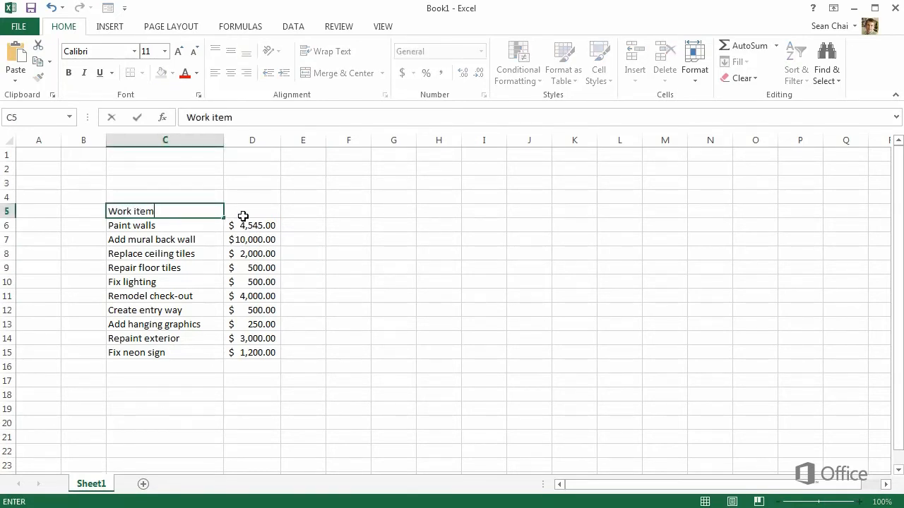
pyautogui.click(242, 215)
pyautogui.write('Estimated cost')
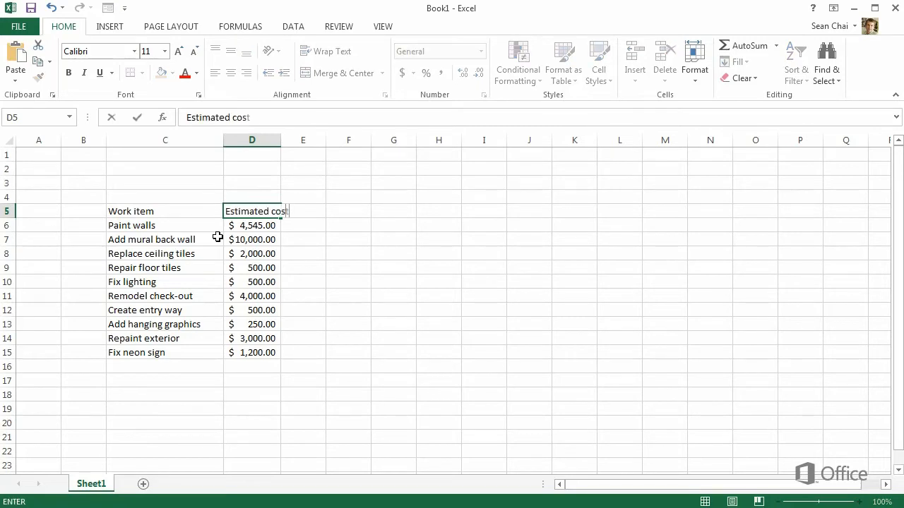
pyautogui.press('Return')
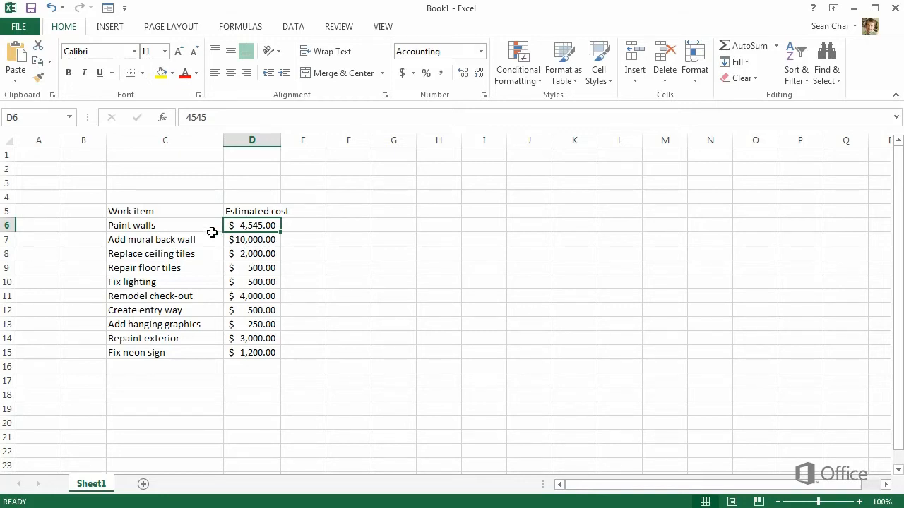
# Convert the work item and cost range C5:D15 into a table using Quick Analysis.
pyautogui.click(154, 213)
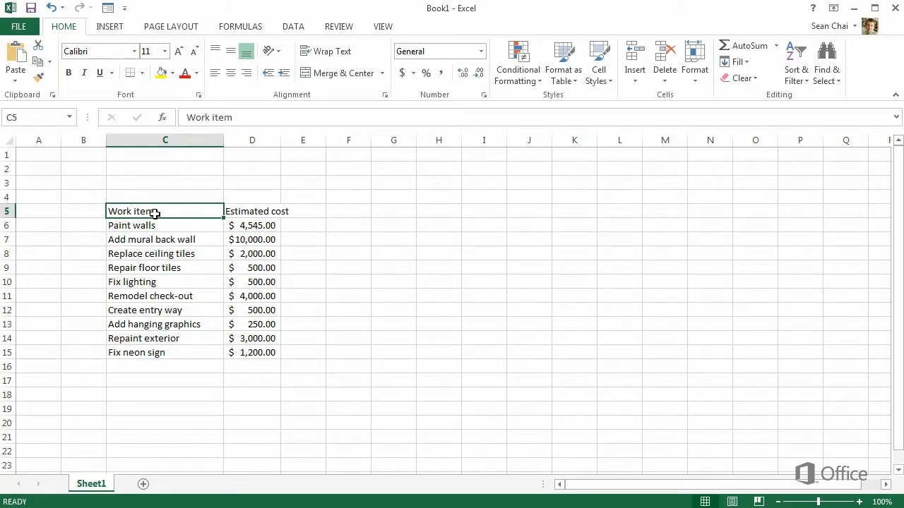
pyautogui.moveTo(154, 214); pyautogui.dragTo(247, 357)
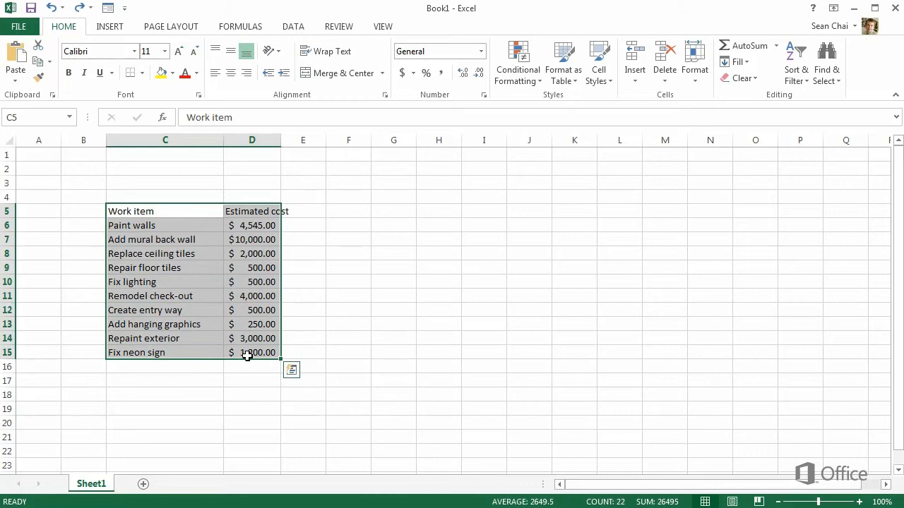
pyautogui.click(291, 370)
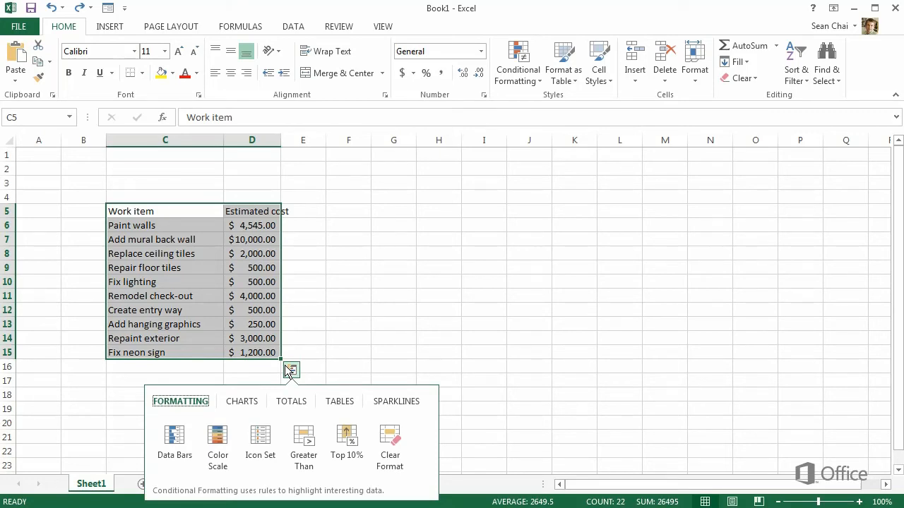
pyautogui.click(336, 404)
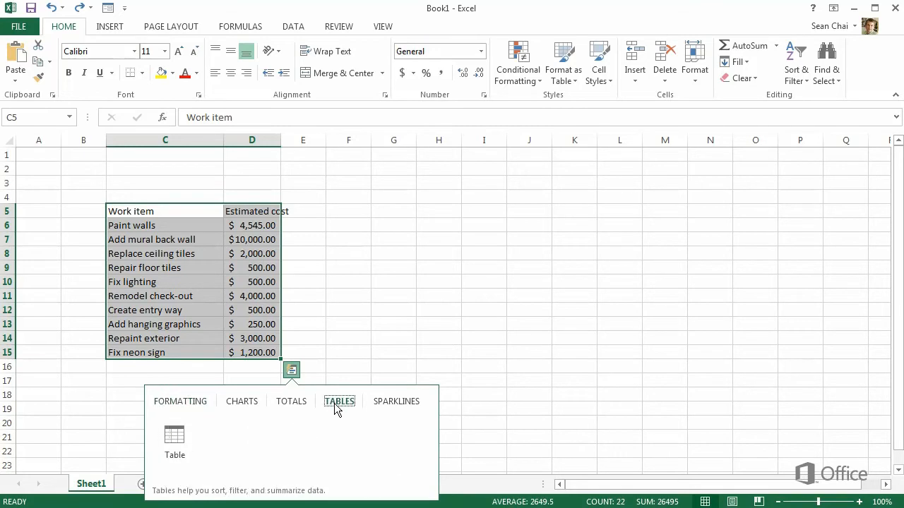
pyautogui.click(188, 432)
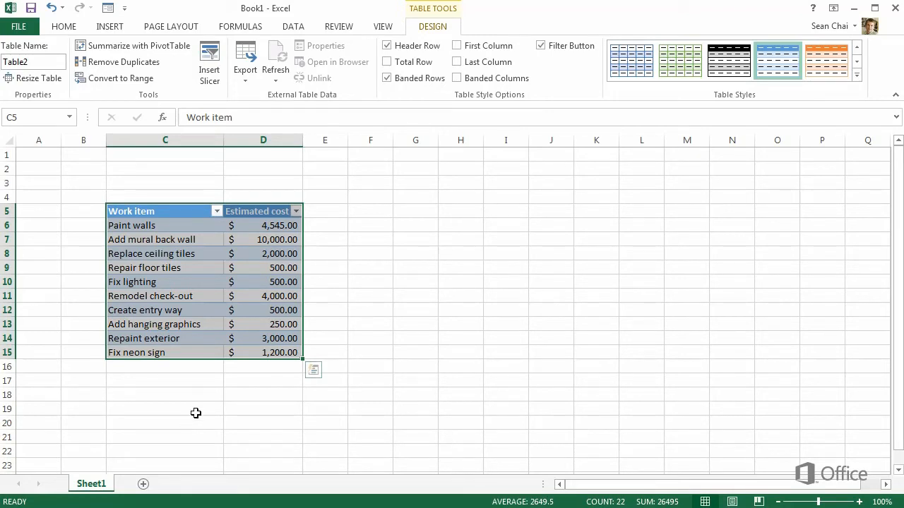
# Add a total row to the cost table and switch its banded rows off and on again.
pyautogui.click(217, 211)
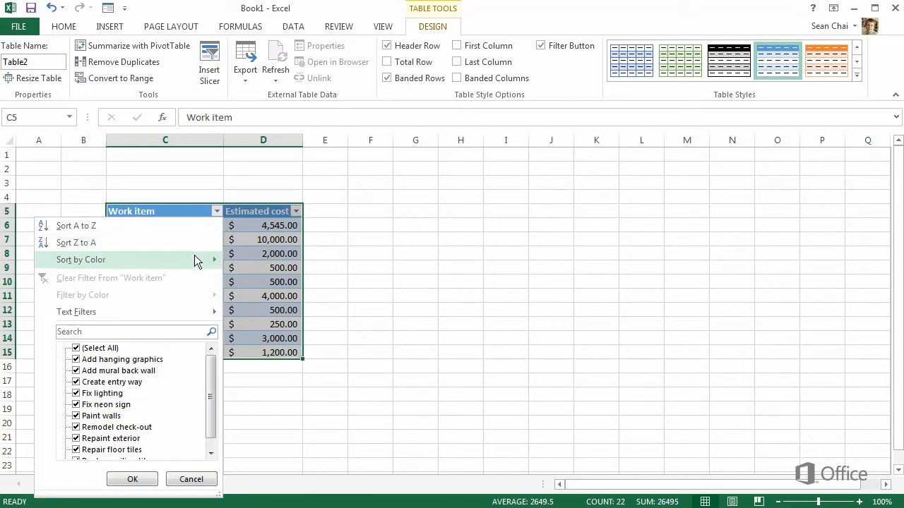
pyautogui.moveTo(194, 259)
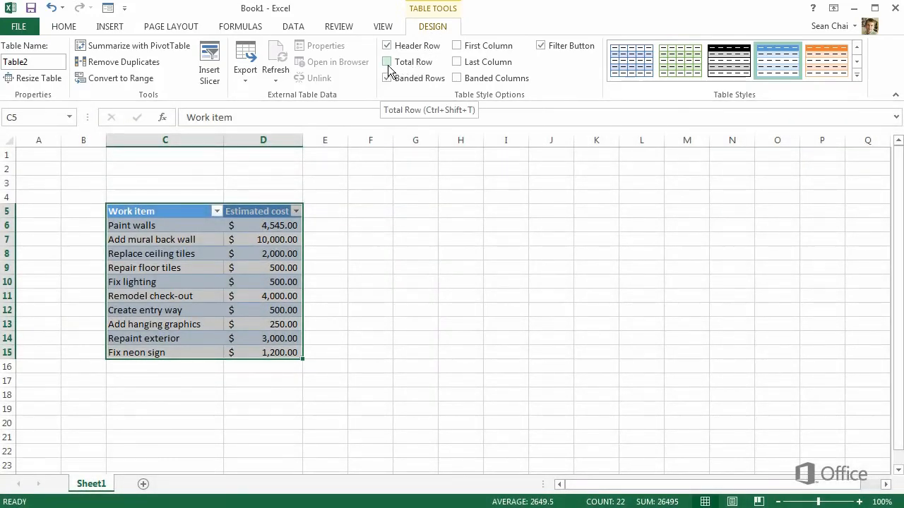
pyautogui.click(387, 62)
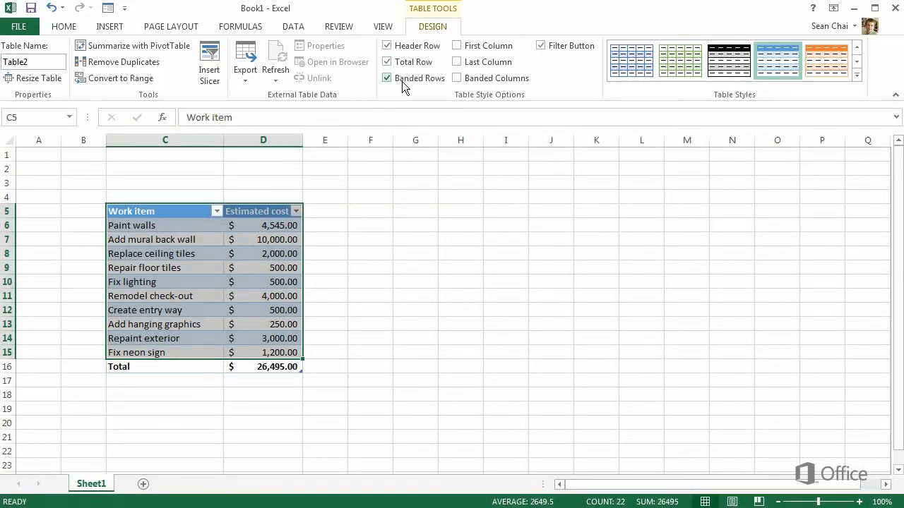
pyautogui.click(388, 76)
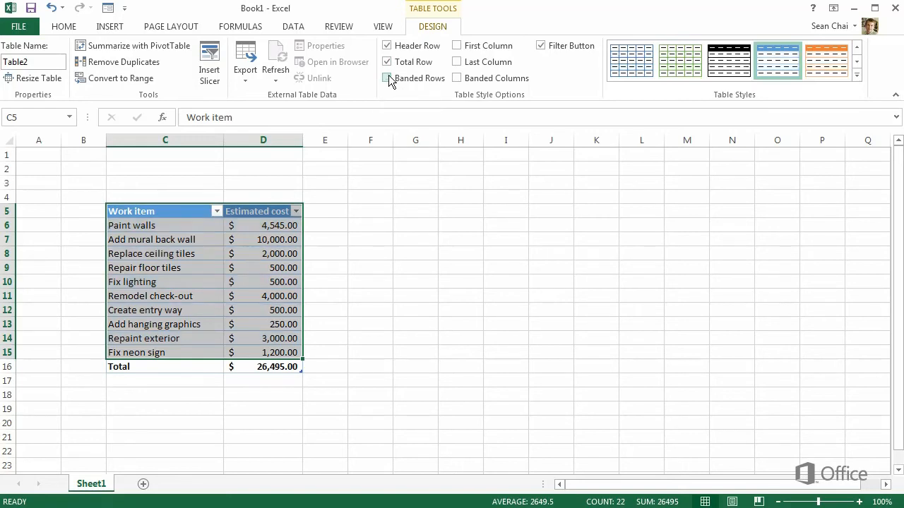
pyautogui.click(388, 76)
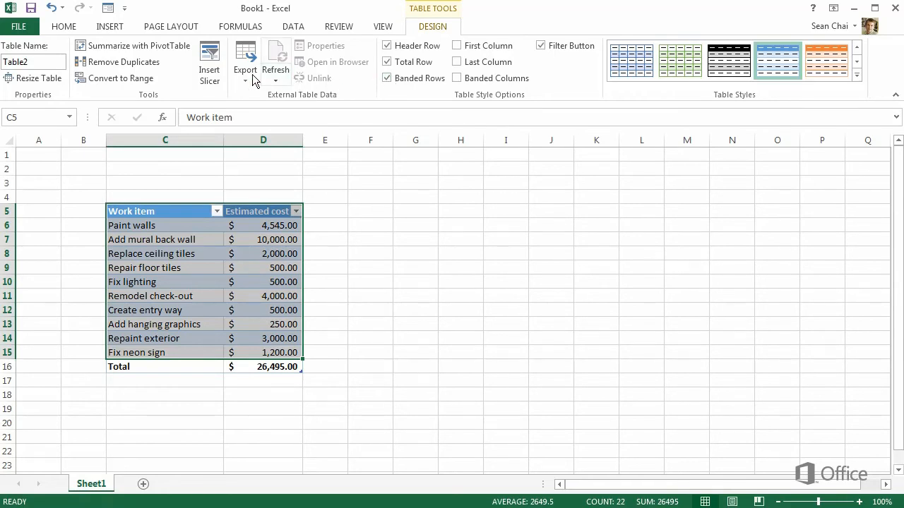
# Look over the cell styles and the available insert, page layout, formula, data and table design commands.
pyautogui.click(78, 27)
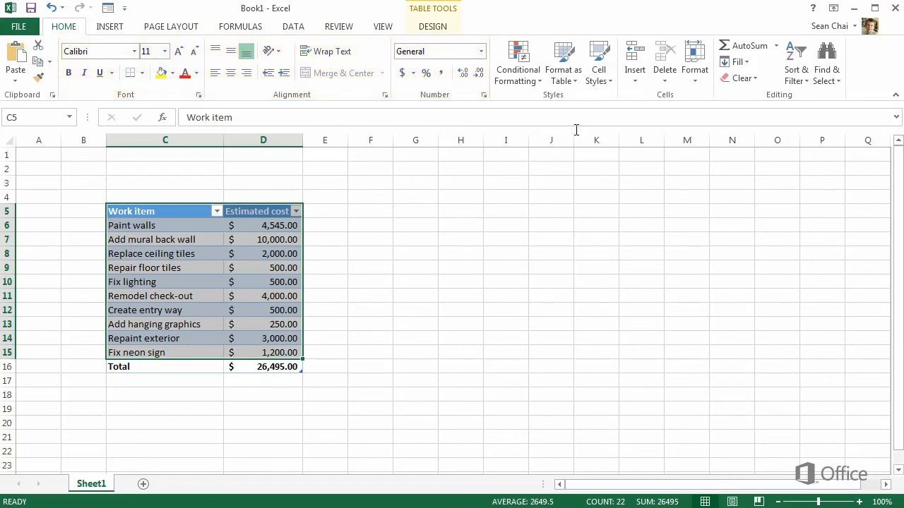
pyautogui.click(599, 82)
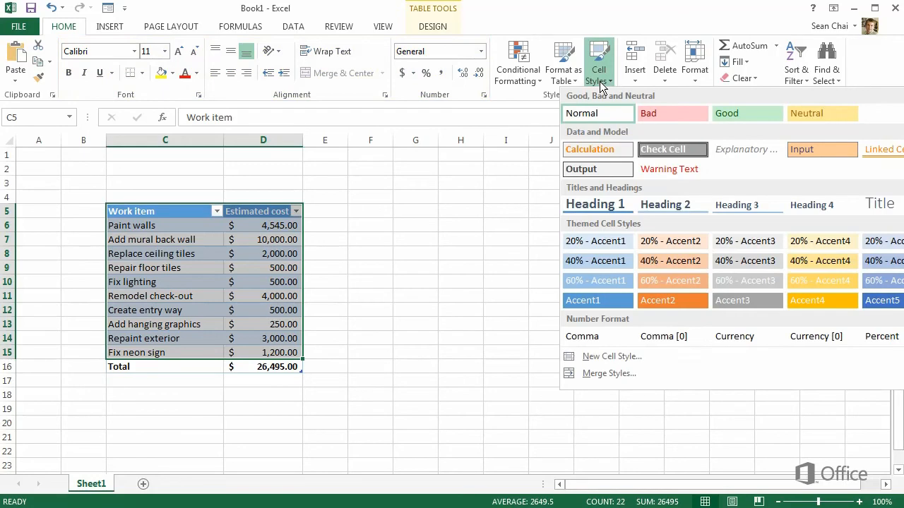
pyautogui.click(599, 81)
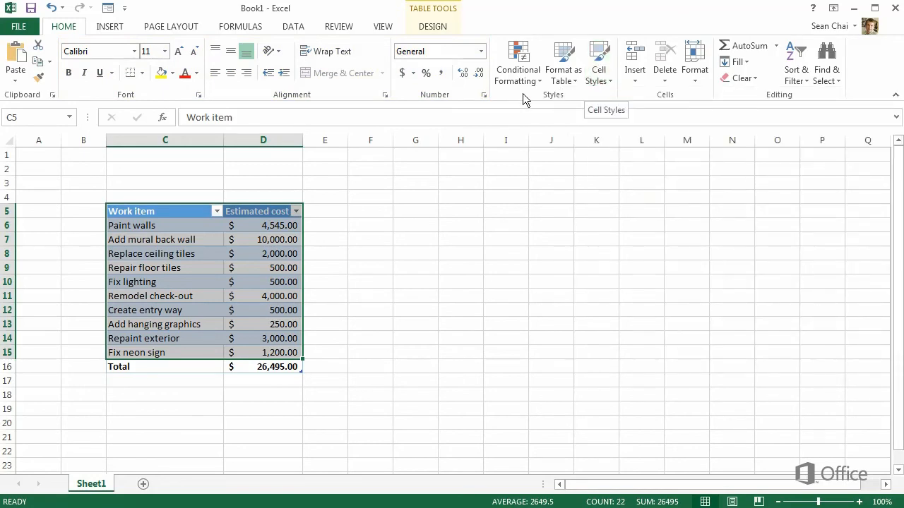
pyautogui.click(109, 29)
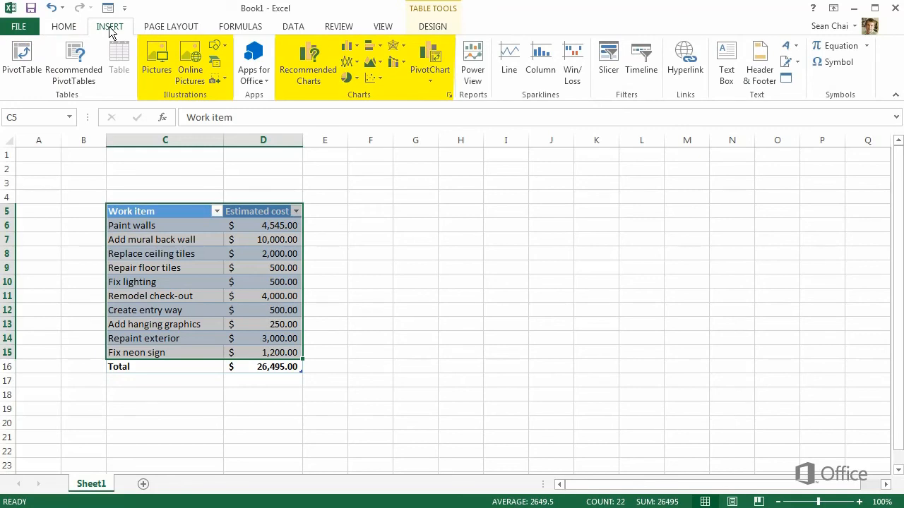
pyautogui.click(161, 29)
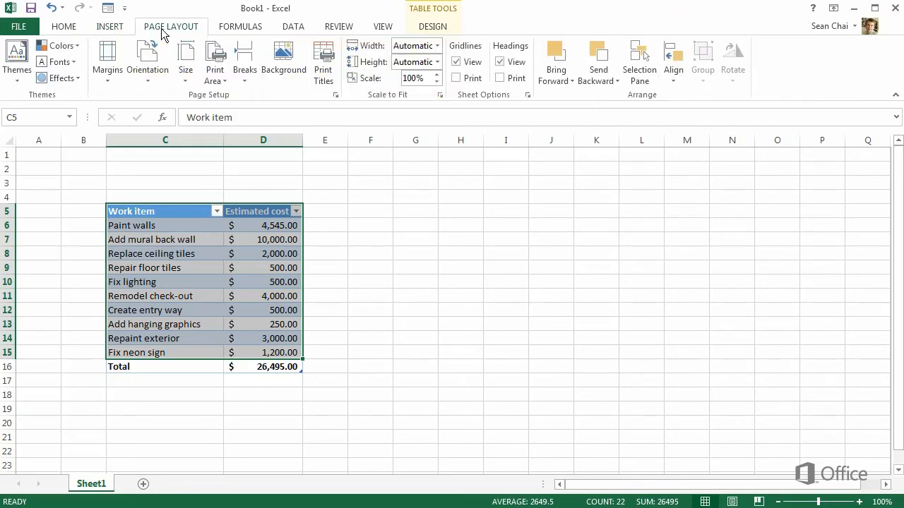
pyautogui.click(230, 30)
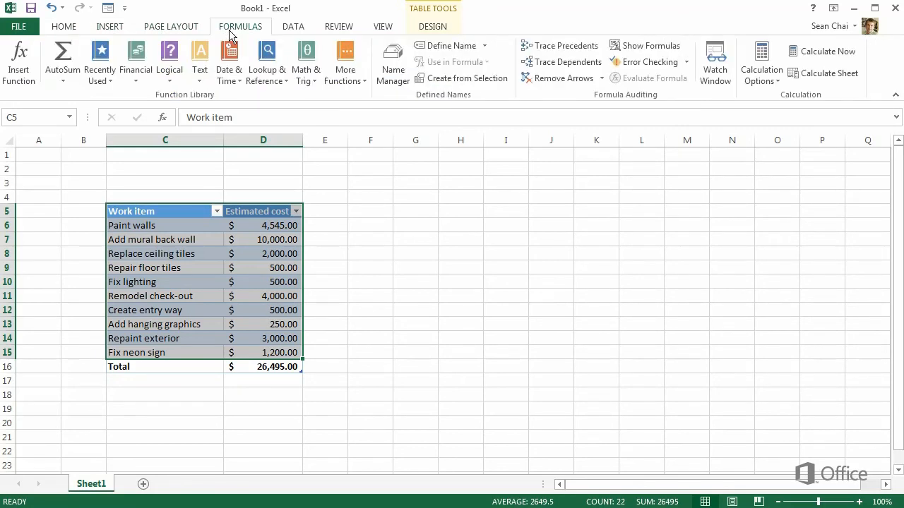
pyautogui.click(290, 30)
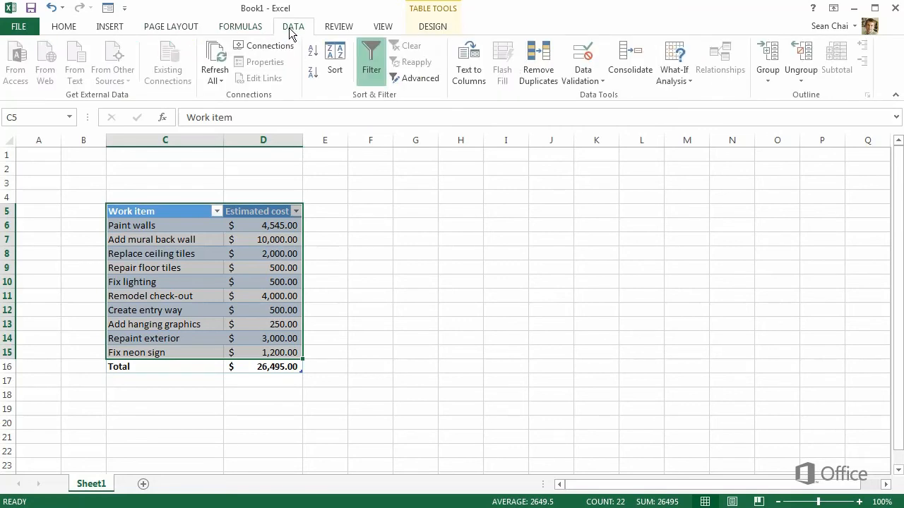
pyautogui.click(433, 28)
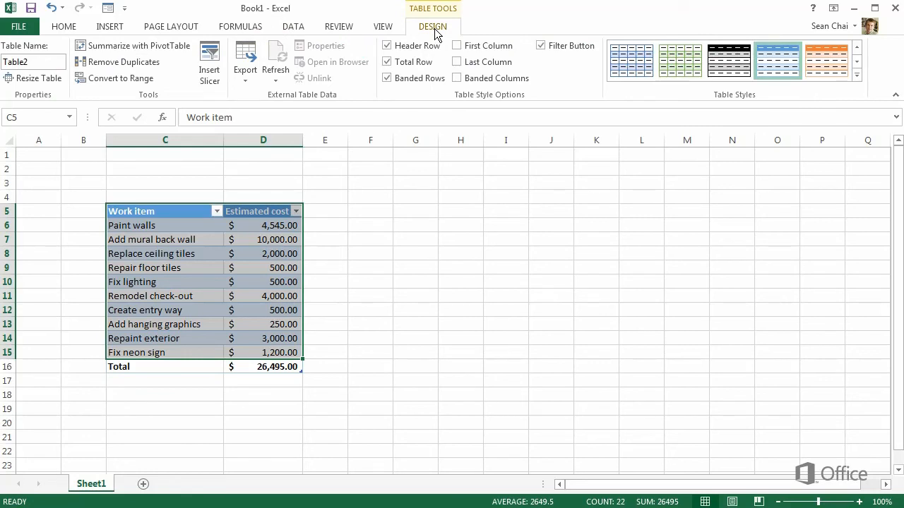
# Select cell D7 in the cost table and show the PivotChart insertion options.
pyautogui.click(303, 168)
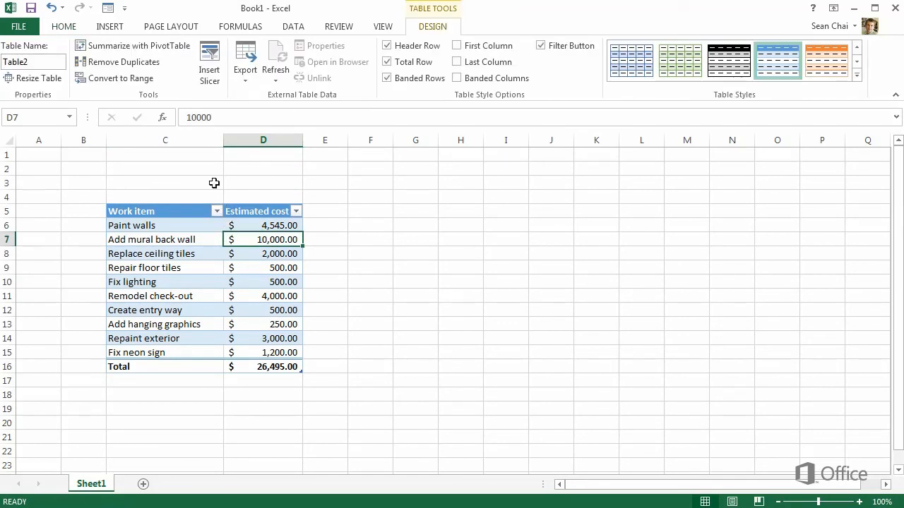
pyautogui.click(115, 31)
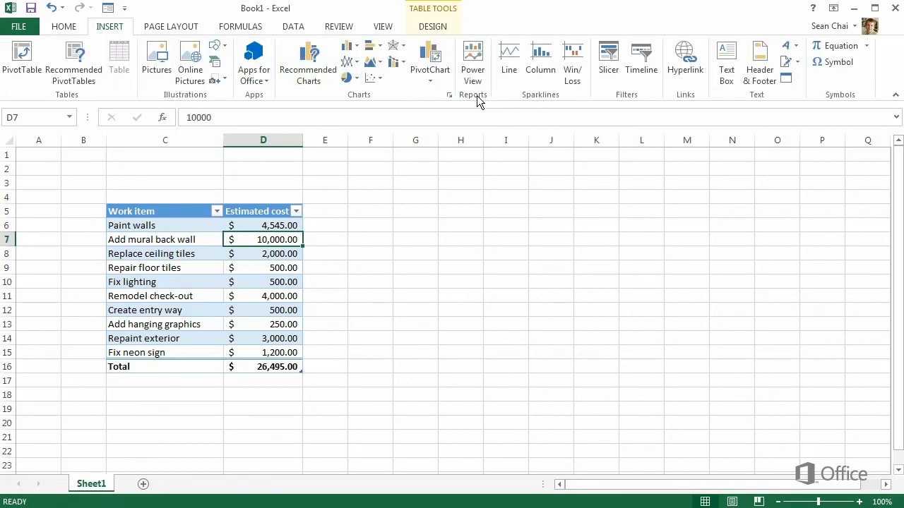
pyautogui.click(425, 82)
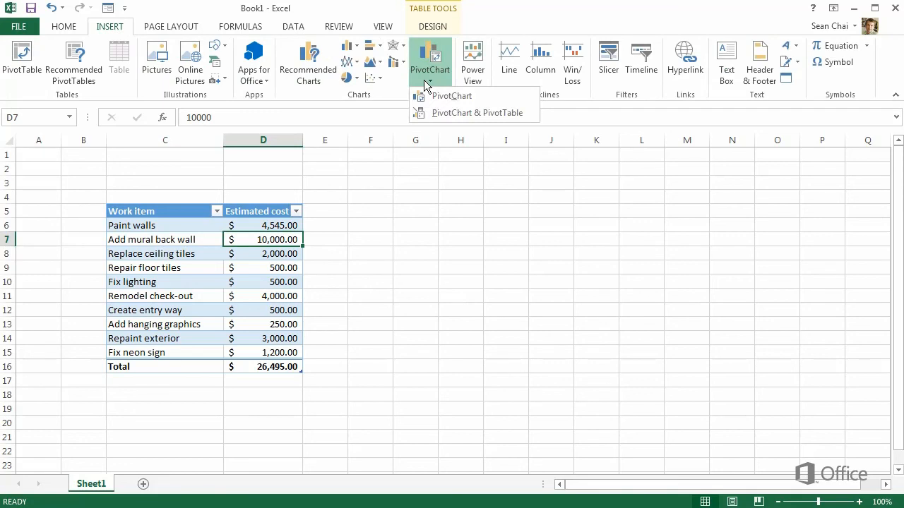